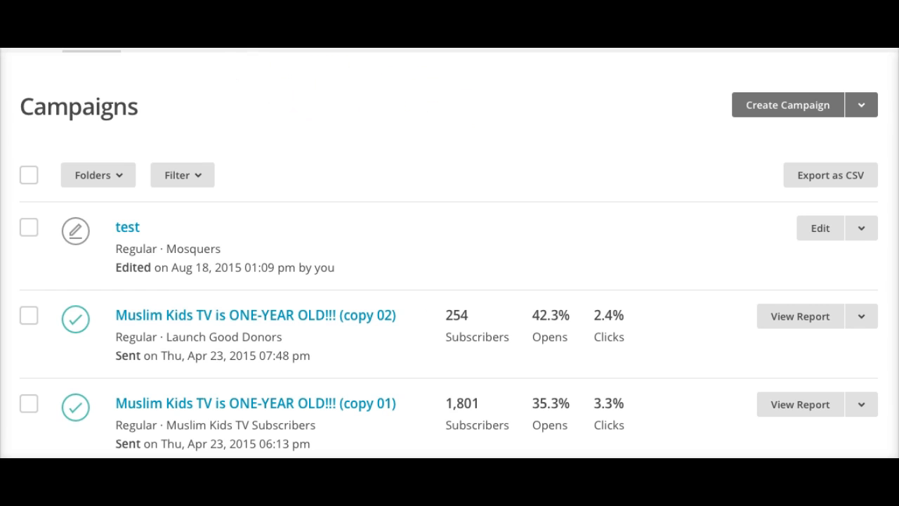
- Start creating a brand-new subscriber list from the Lists page
left_click(227, 49)
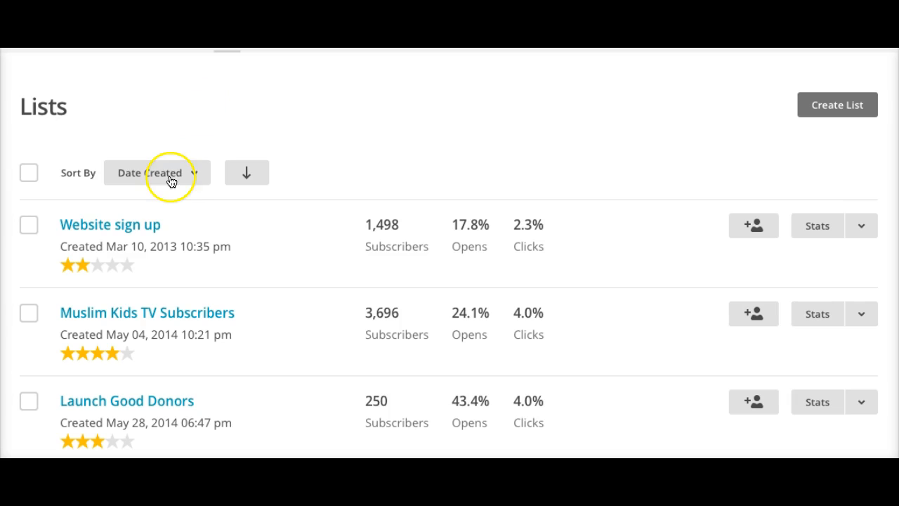
left_click(827, 111)
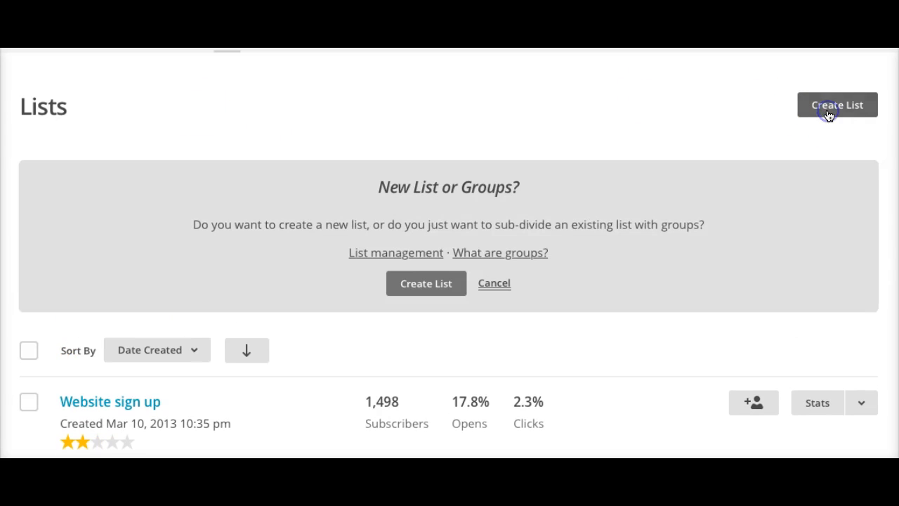
left_click(402, 294)
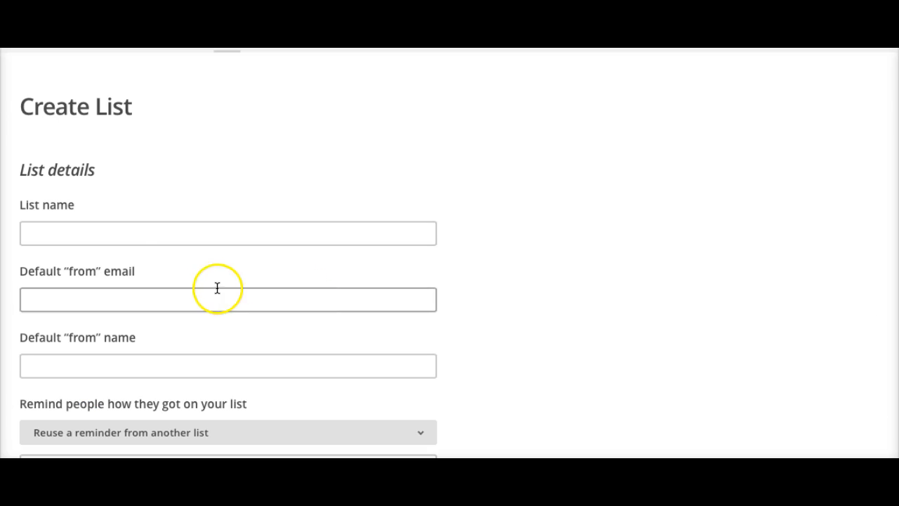
- Fill in the new list's name, default from email and default from name
left_click(157, 234)
left_click(126, 356)
scroll(126, 355, "down", 2)
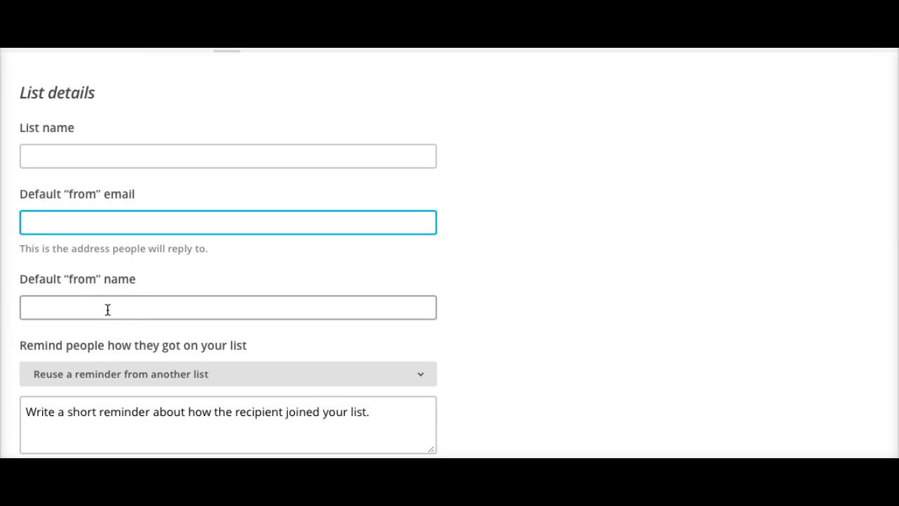
left_click(67, 306)
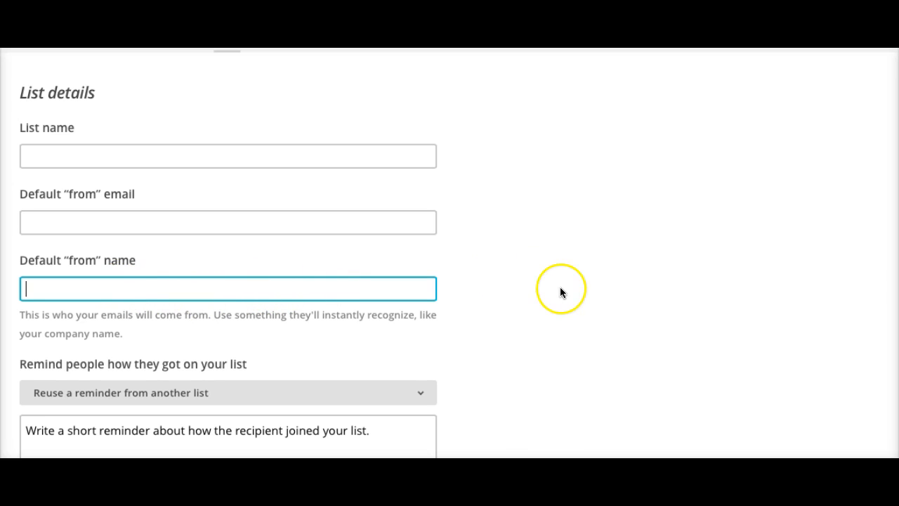
scroll(561, 291, "down", 5)
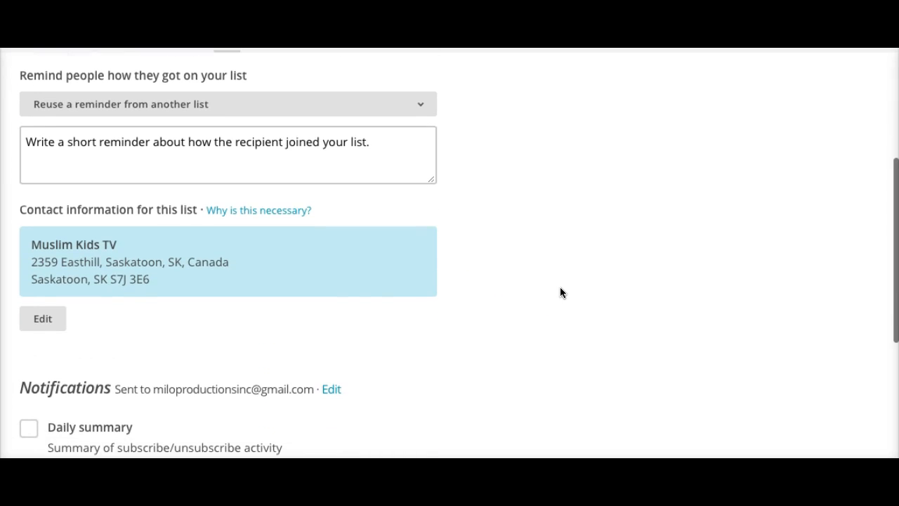
scroll(342, 210, "up", 2)
scroll(341, 210, "down", 6)
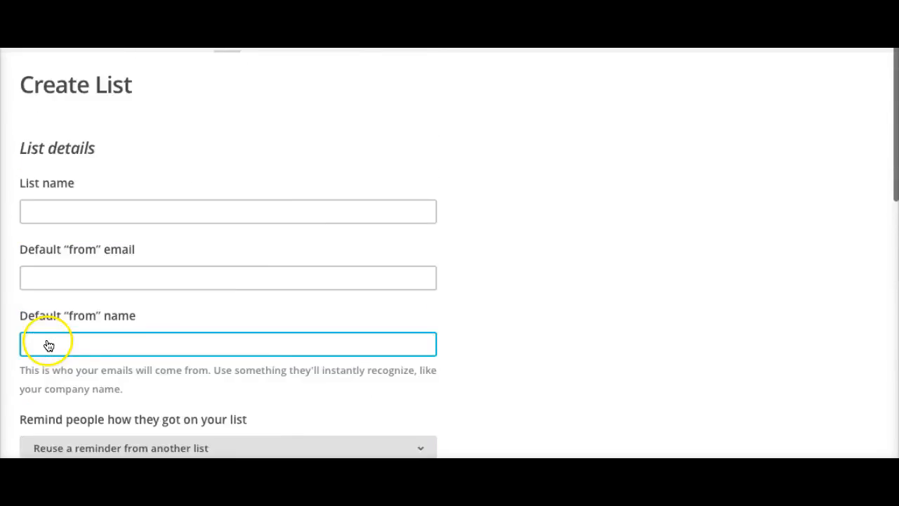
scroll(110, 128, "up", 1)
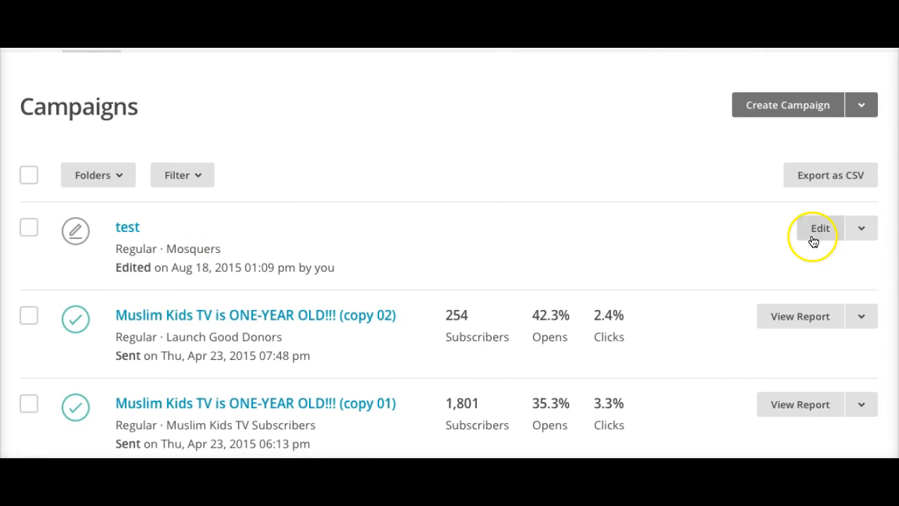
- Delete the draft test campaign, confirming with DELETE, then start a new campaign
left_click(862, 230)
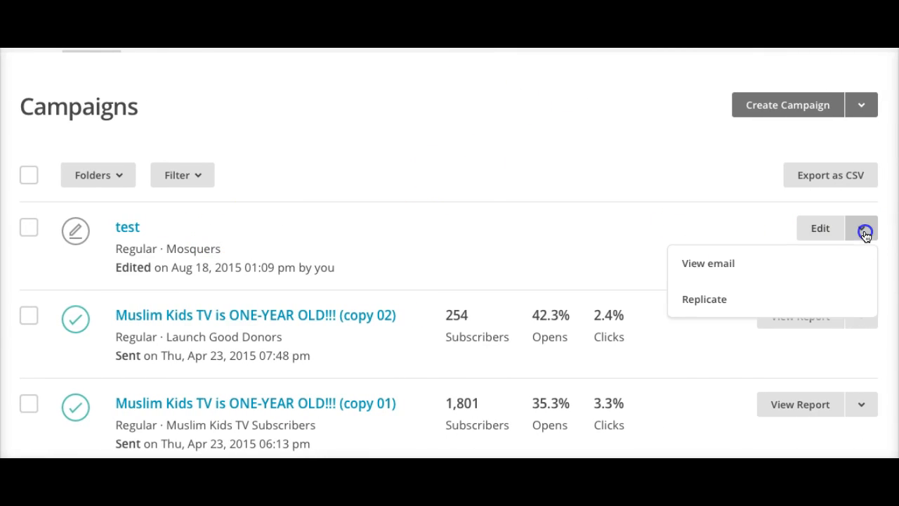
left_click(26, 226)
left_click(237, 175)
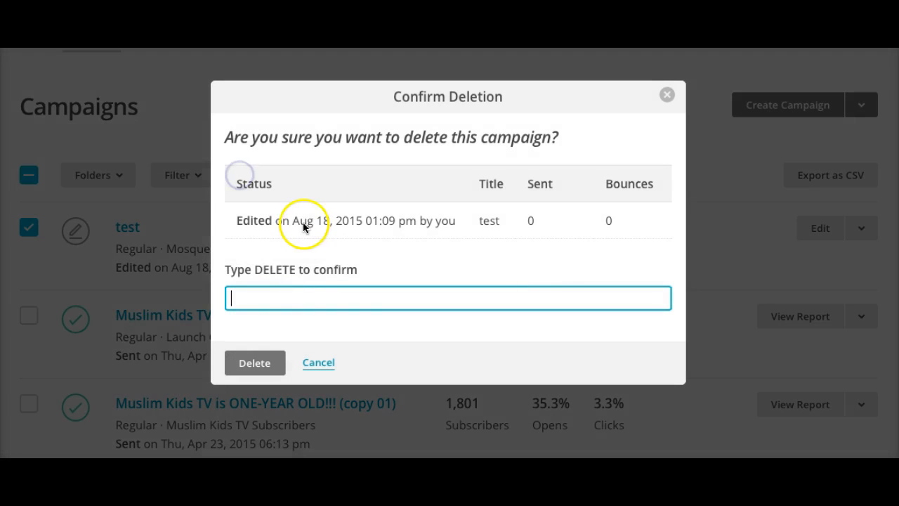
type("DELET")
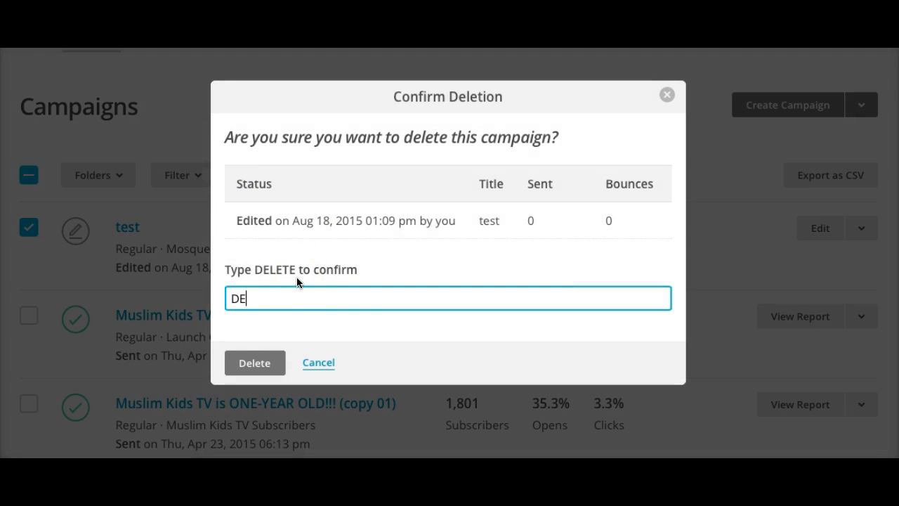
type("E")
left_click(255, 364)
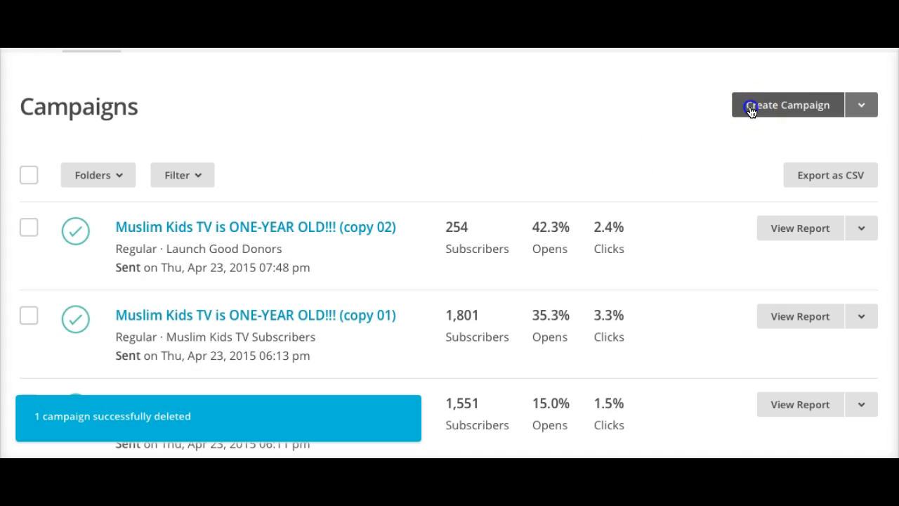
left_click(751, 111)
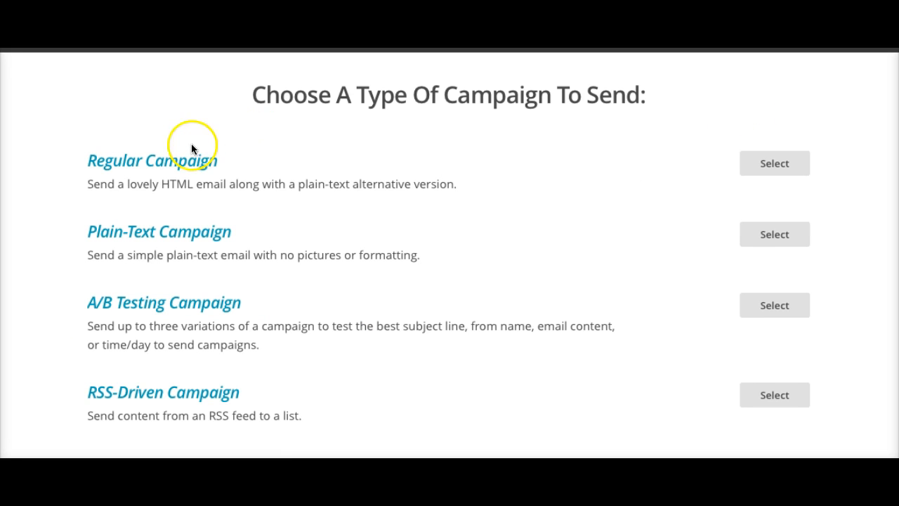
- Make a regular campaign sent to the entire Mosquers list and continue to Setup
left_click(176, 160)
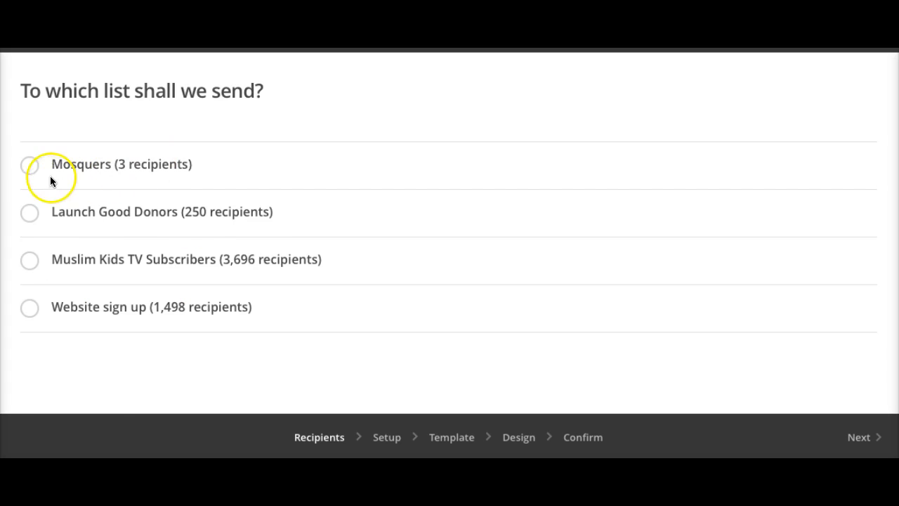
left_click(29, 166)
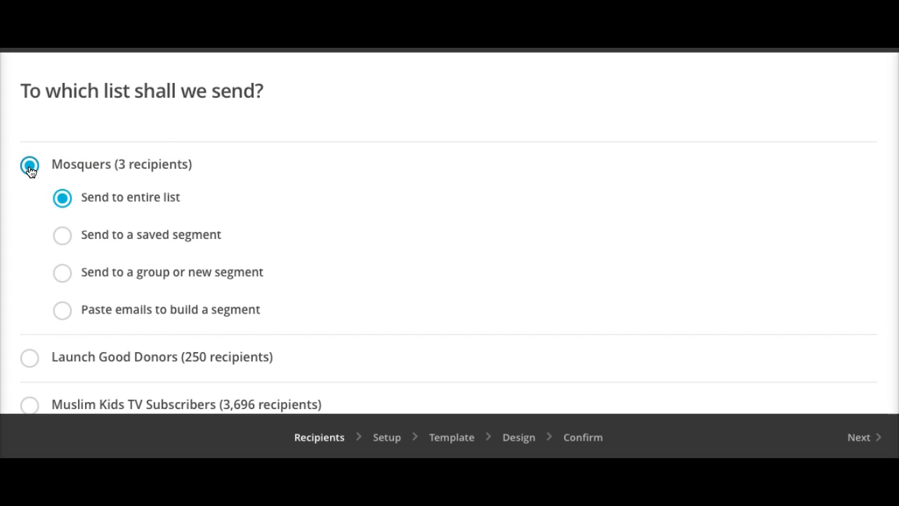
left_click(385, 447)
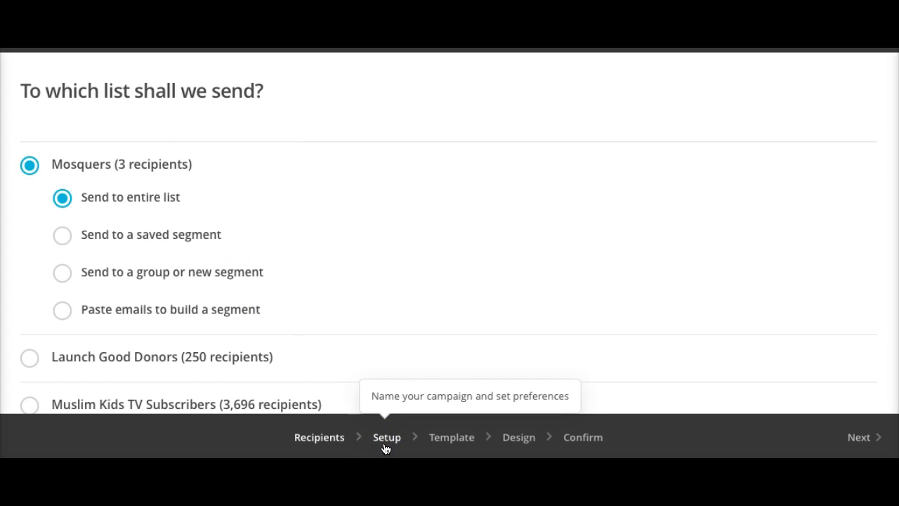
left_click(386, 447)
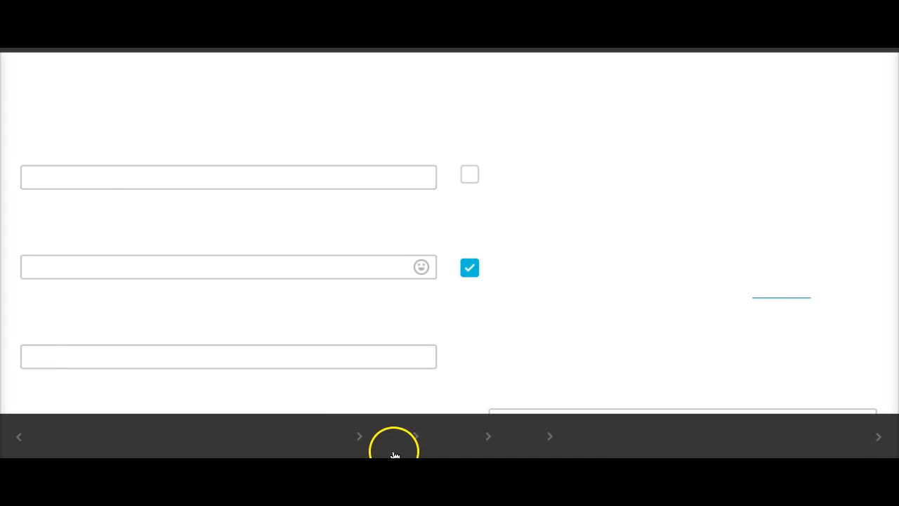
- Name the campaign and set the subject to '7 steps to finance mastery'
left_click(166, 177)
type("test")
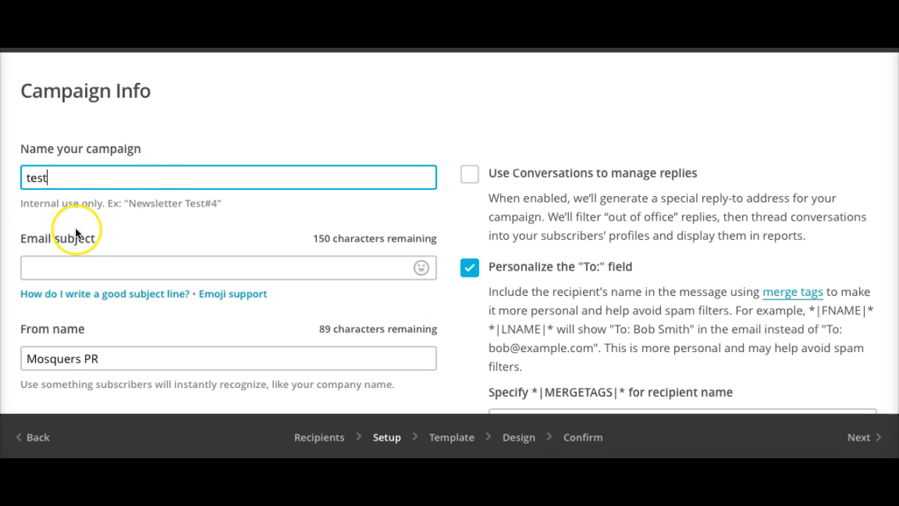
left_click(65, 265)
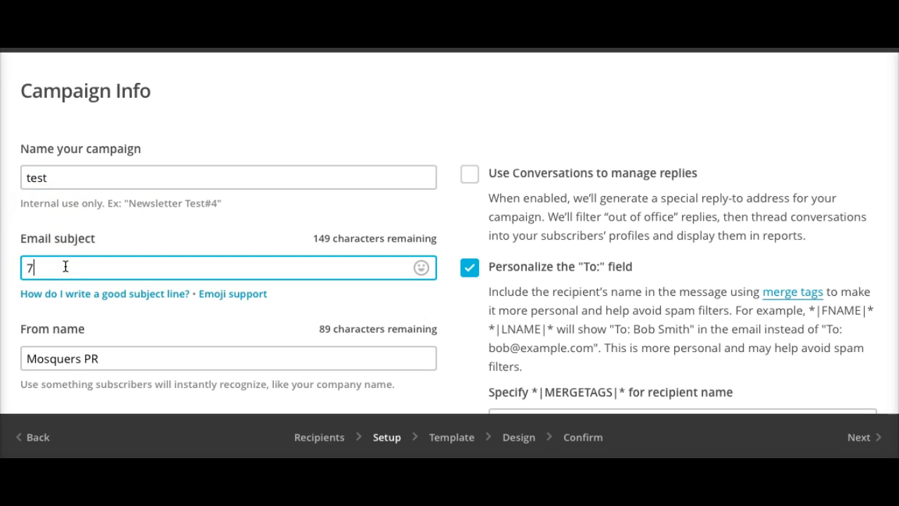
type("7 steps to finance")
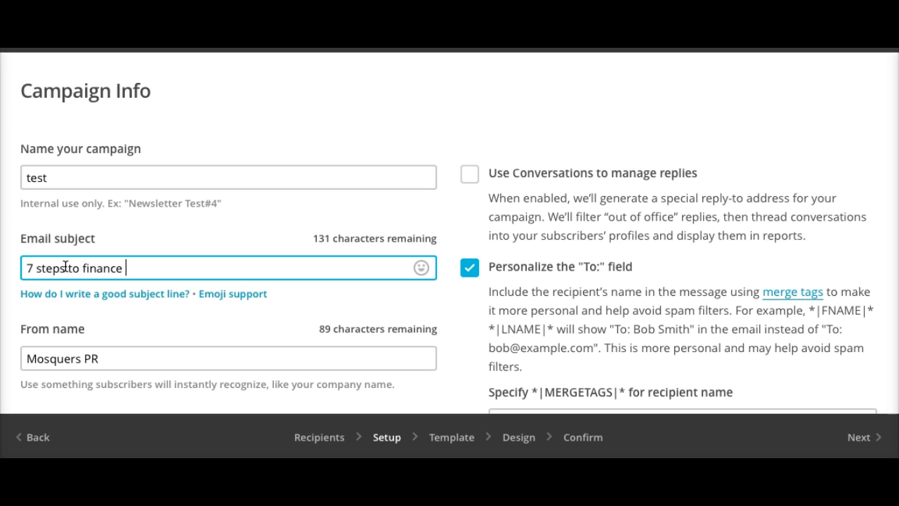
type(" mastert")
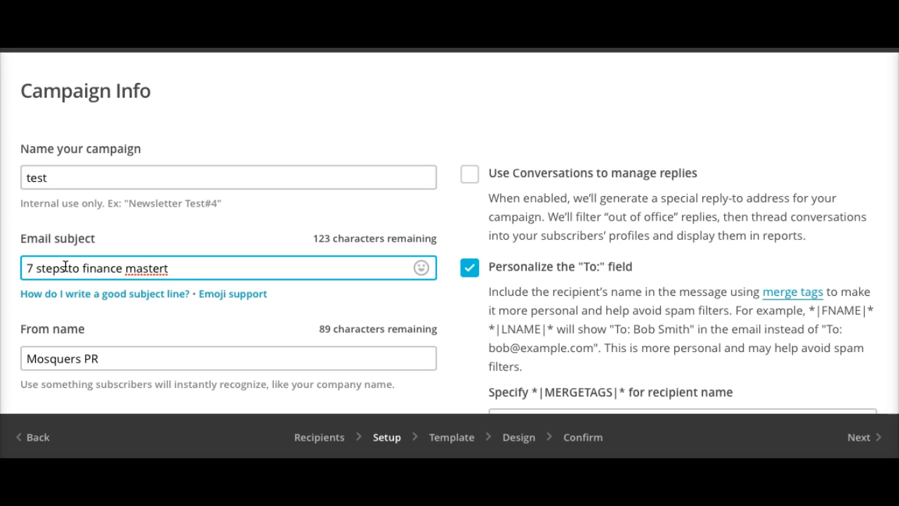
key("BackSpace")
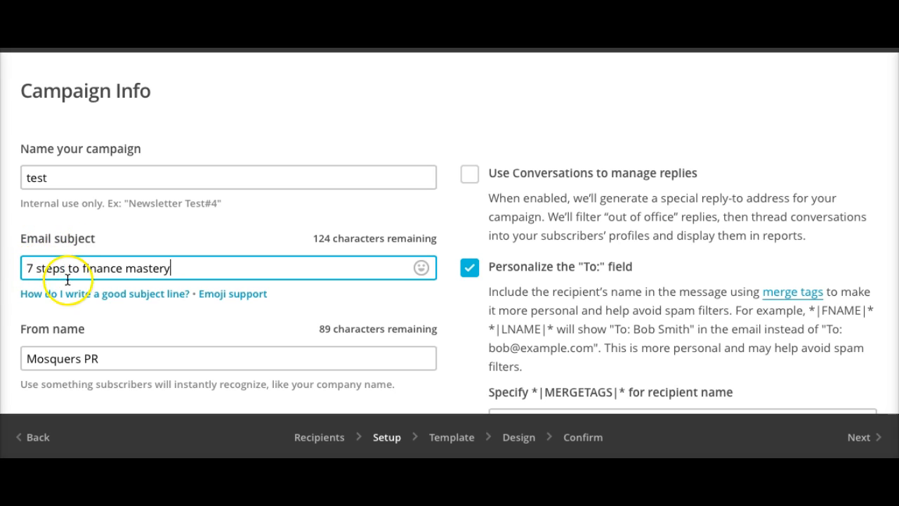
- Turn off To: field personalization and replace the sender email with your own address
left_click(469, 267)
scroll(517, 351, "down", 2)
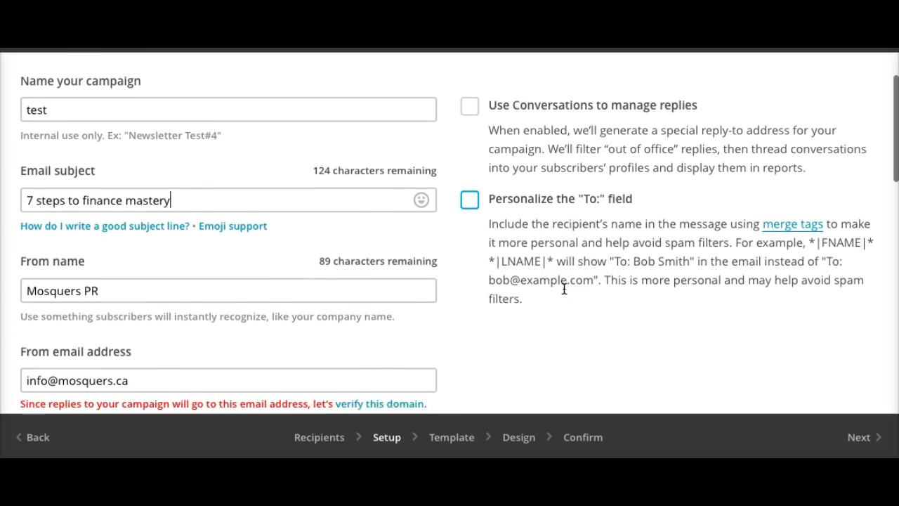
triple_click(268, 273)
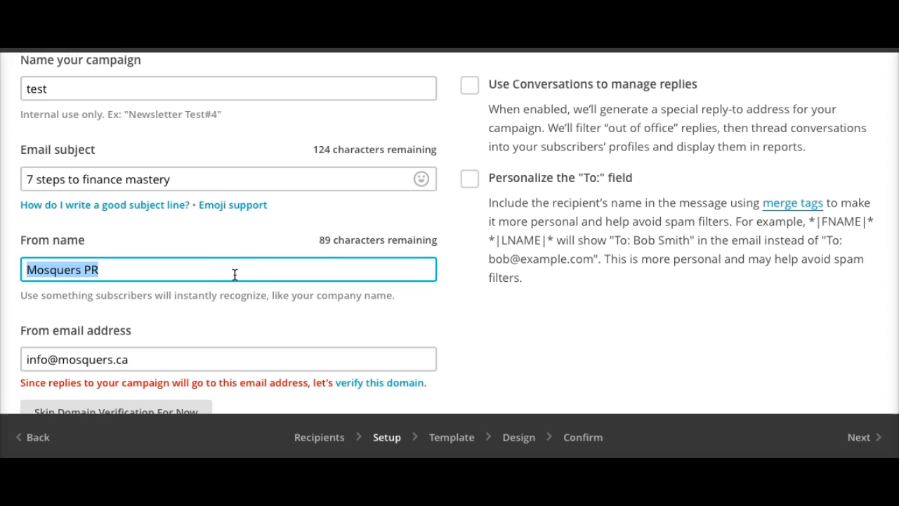
scroll(234, 274, "down", 1)
double_click(166, 315)
triple_click(167, 315)
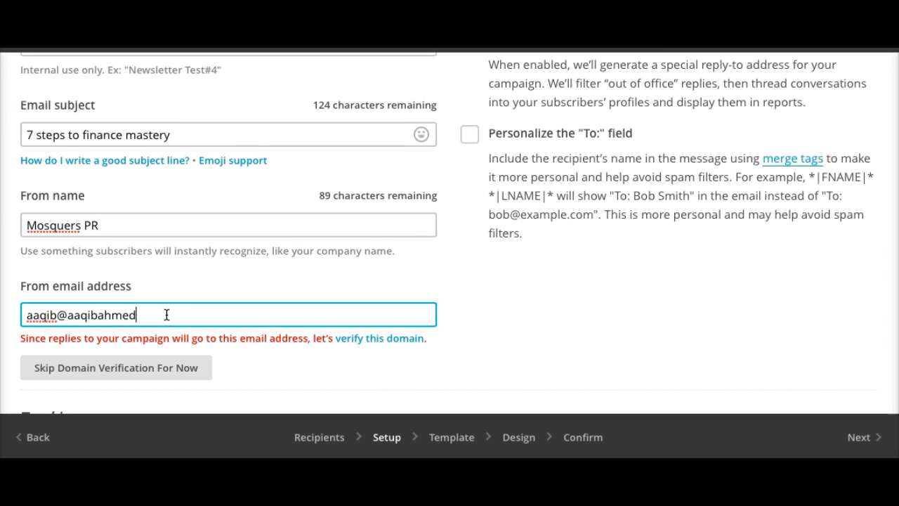
left_click(539, 318)
scroll(573, 309, "down", 1)
- Skip domain verification and review the Tracking options, keeping Track opens and Track clicks on
left_click(117, 290)
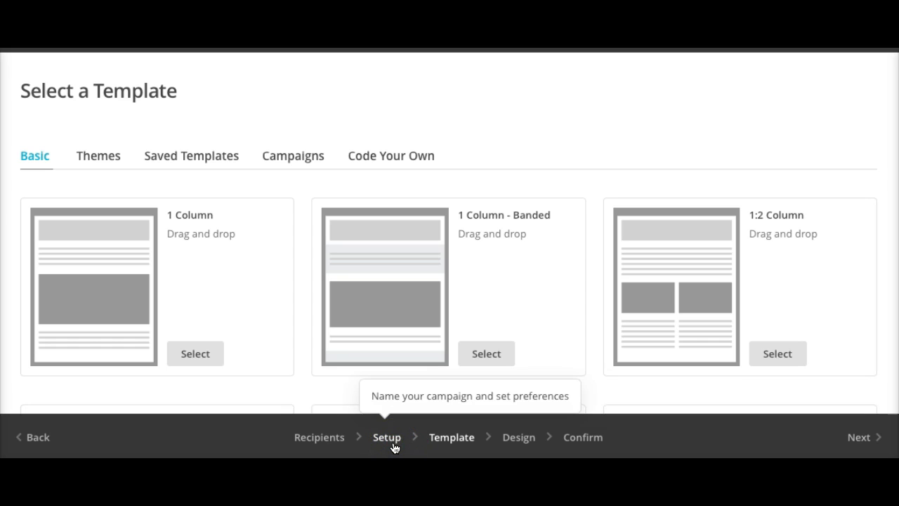
left_click(394, 448)
scroll(375, 342, "down", 5)
scroll(375, 341, "down", 1)
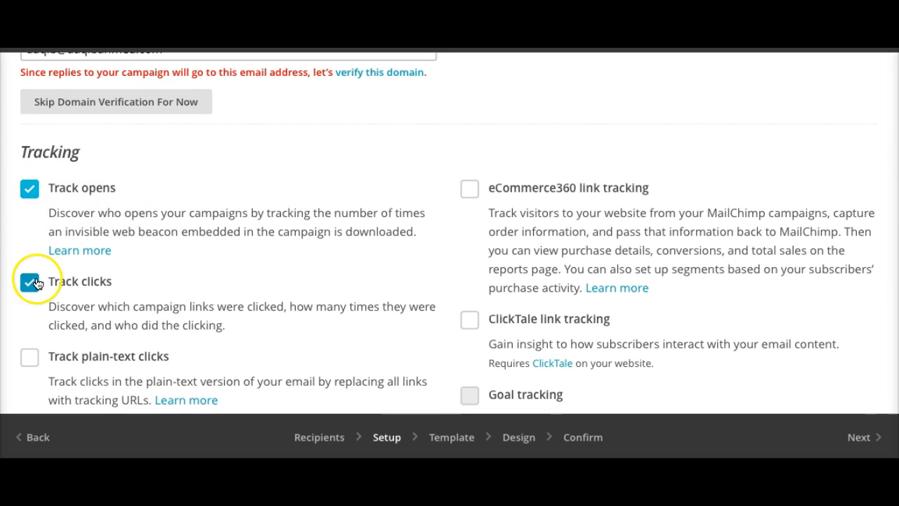
scroll(260, 272, "down", 1)
scroll(261, 271, "down", 5)
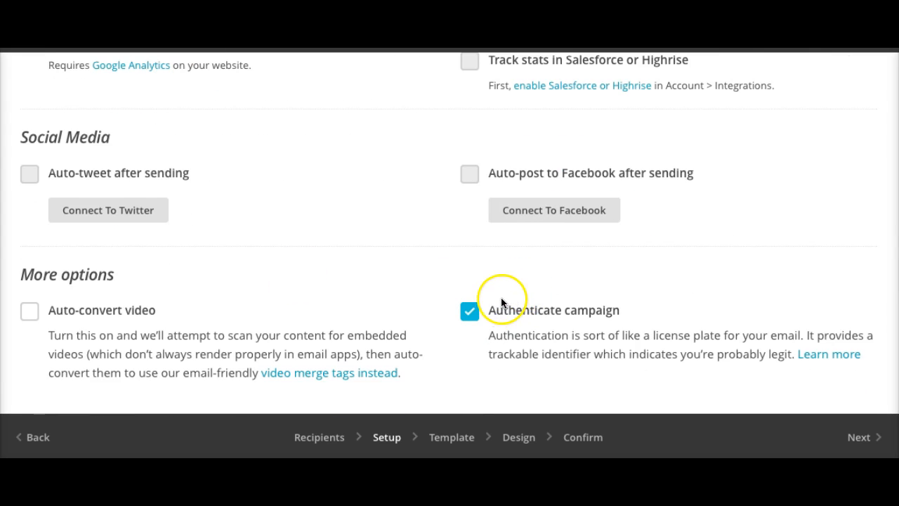
scroll(501, 297, "up", 5)
scroll(501, 297, "up", 6)
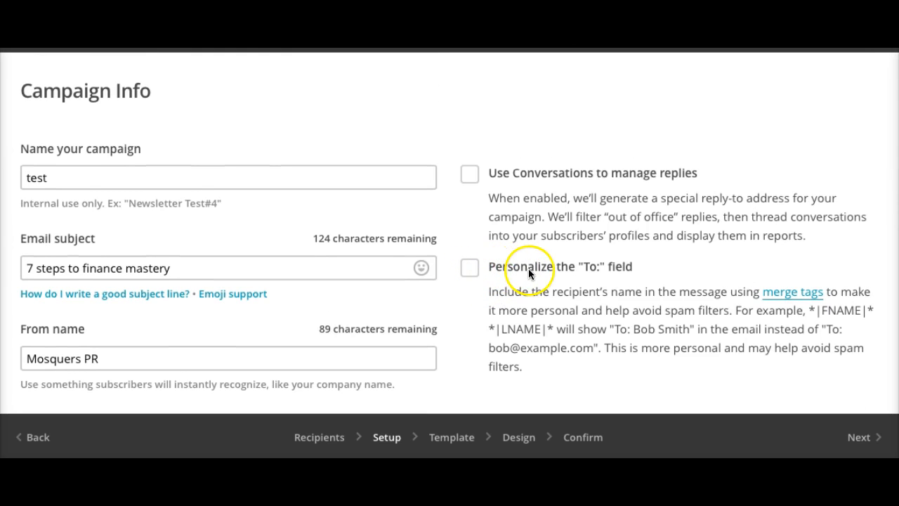
mouse_move(208, 291)
scroll(209, 291, "down", 3)
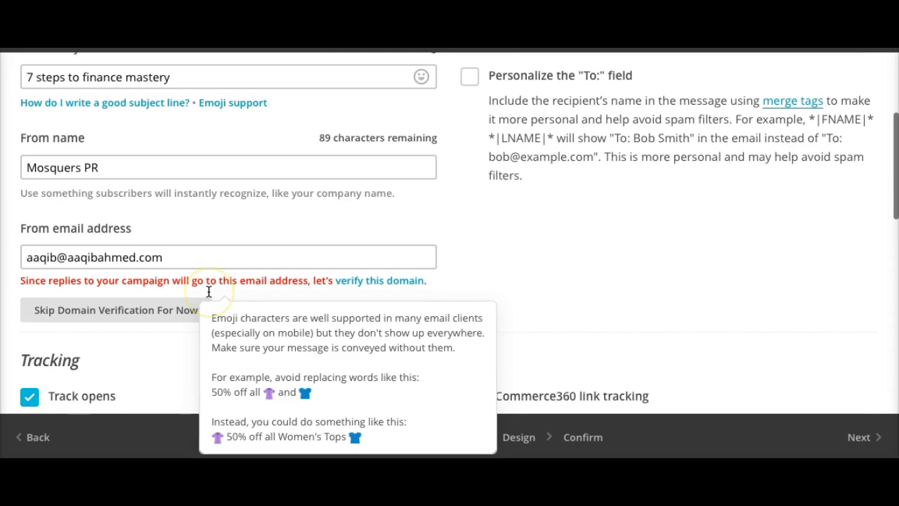
scroll(191, 268, "down", 5)
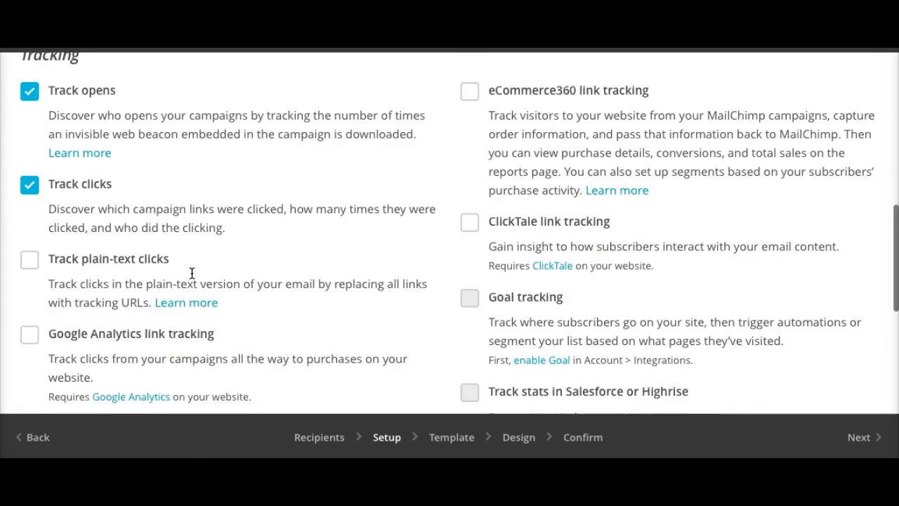
scroll(192, 273, "down", 5)
left_click(460, 439)
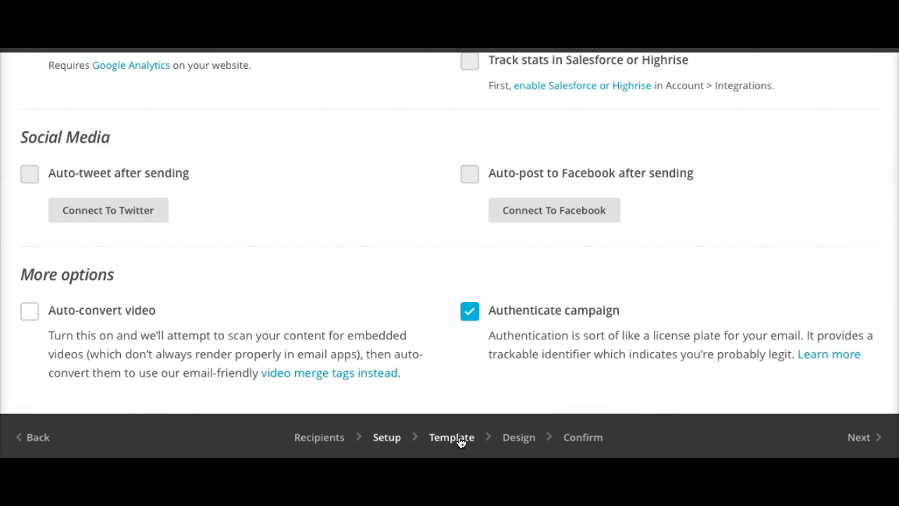
- Skip sender domain verification again and select the 1 Column template
left_click(288, 279)
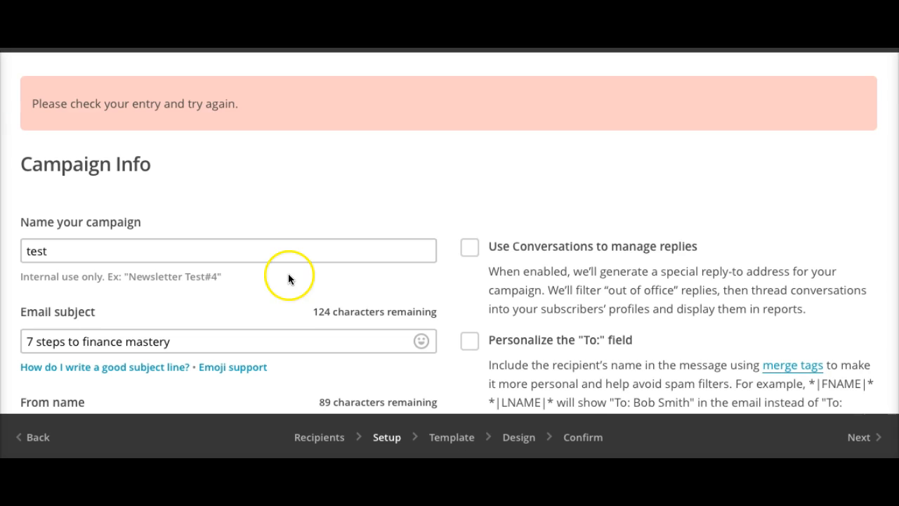
scroll(271, 280, "down", 4)
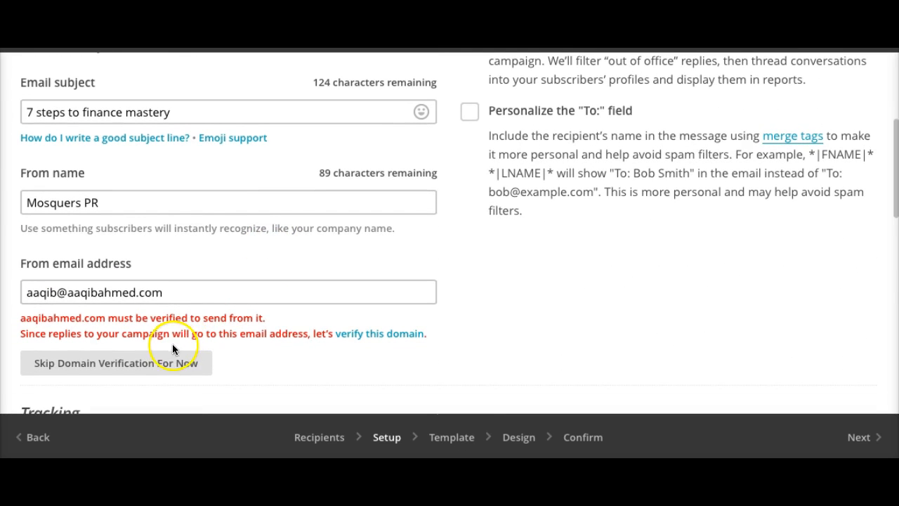
left_click(169, 363)
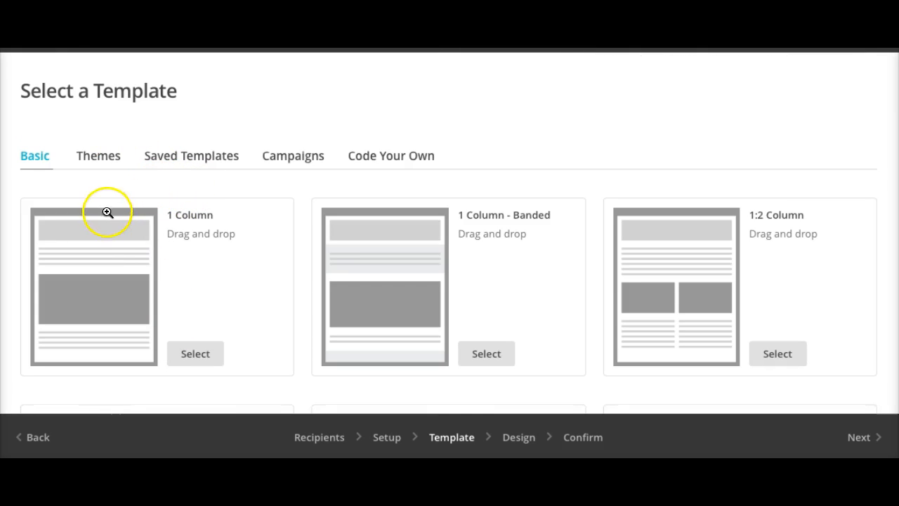
left_click(186, 353)
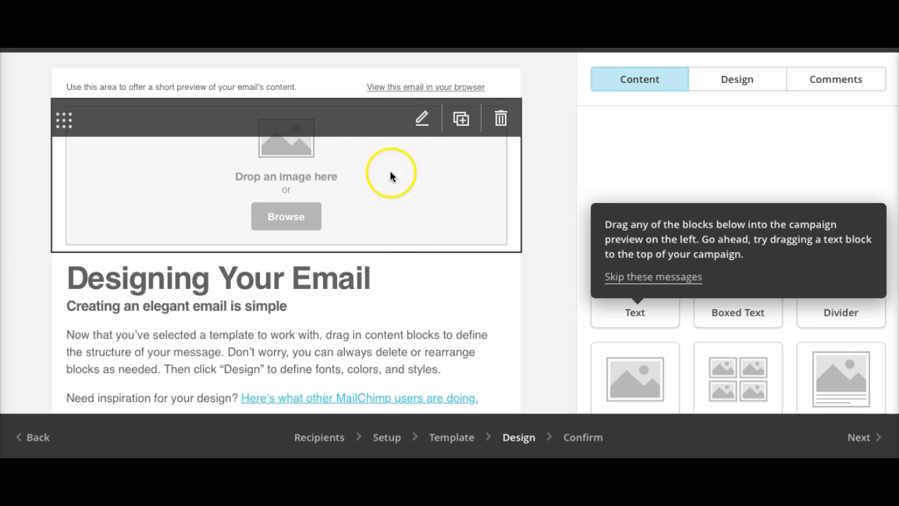
- Delete the preheader and image placeholder blocks, then select the starter text block
left_click(499, 94)
left_click(265, 288)
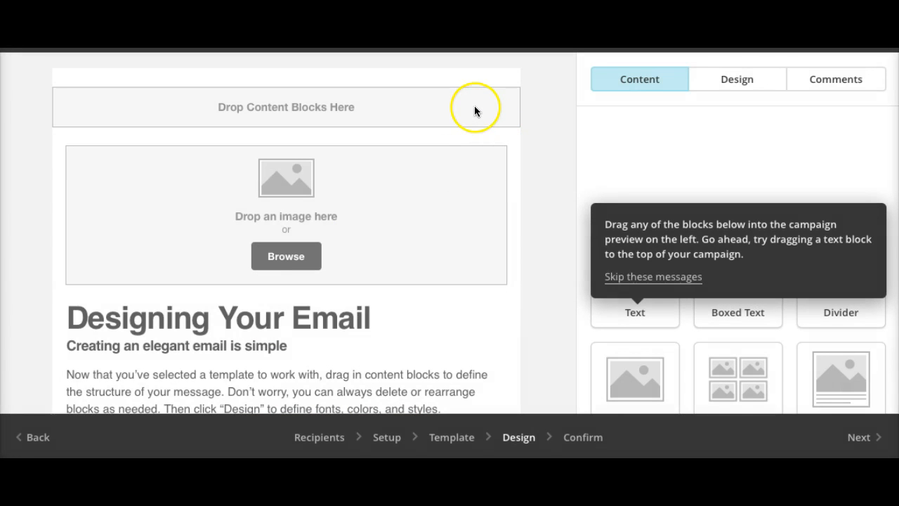
left_click(498, 154)
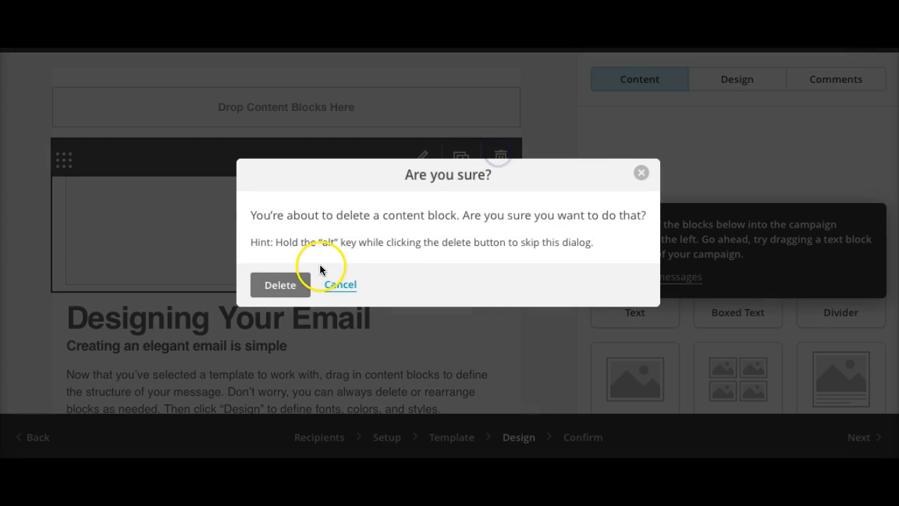
left_click(283, 283)
left_click(262, 266)
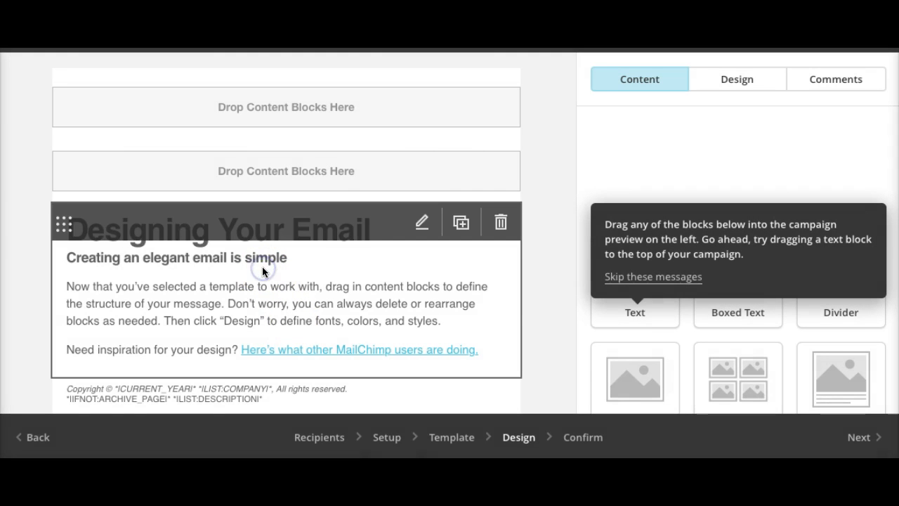
- Replace the 'Designing Your Email' heading with 'Asalaam Alaikum', keeping the subheading on its own line
left_click(160, 302)
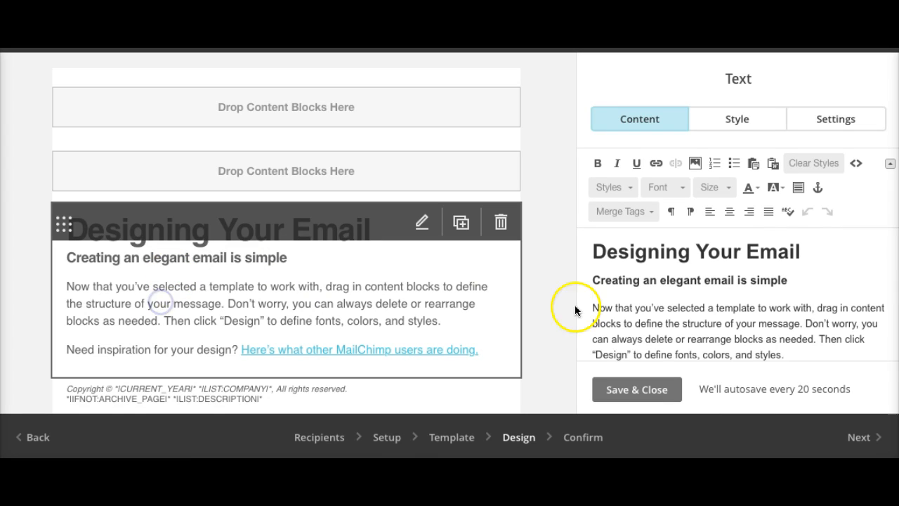
left_click(282, 291)
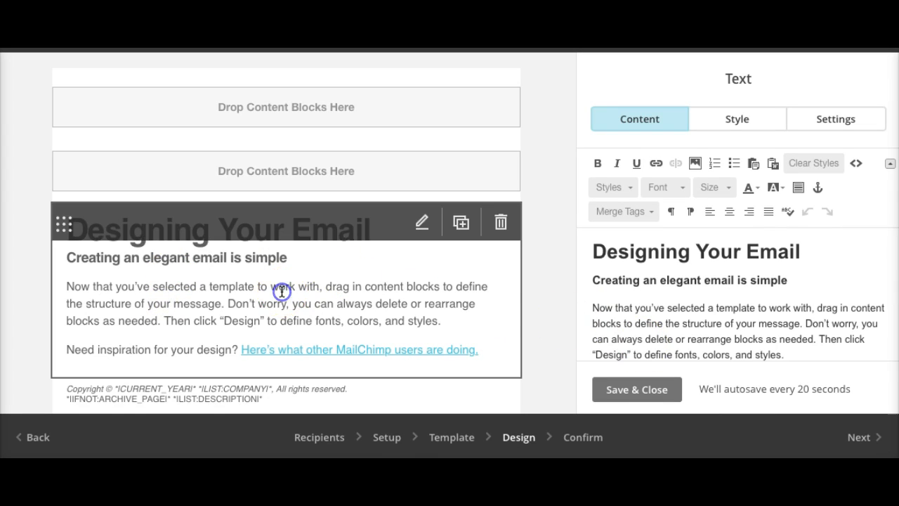
triple_click(622, 281)
triple_click(609, 253)
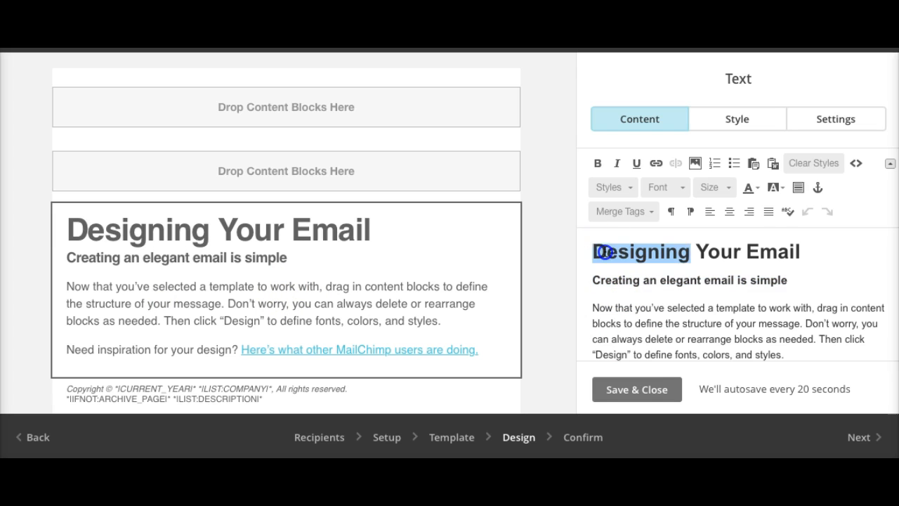
type("Asalaam Alaikum Creat")
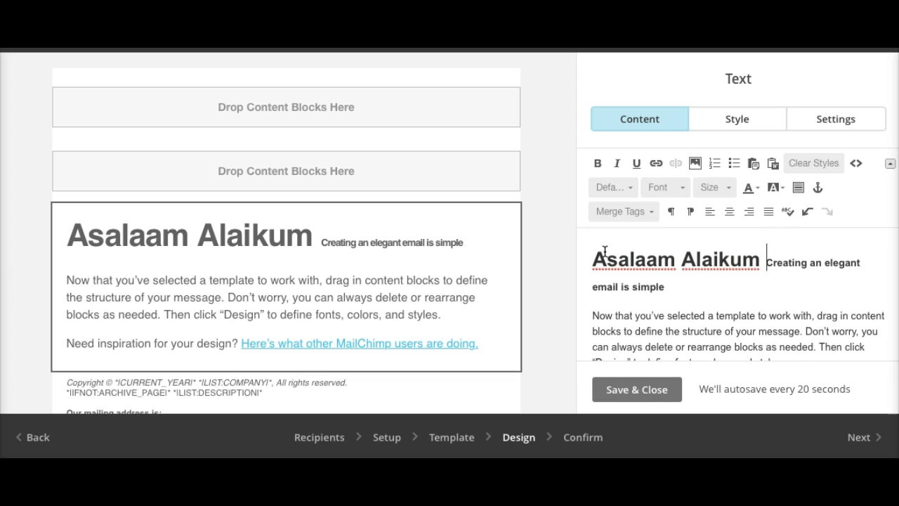
key("Return")
scroll(635, 259, "down", 5)
scroll(636, 258, "up", 5)
- Format the 'Asalaam Alaikum' heading as Arial at size 14
triple_click(635, 258)
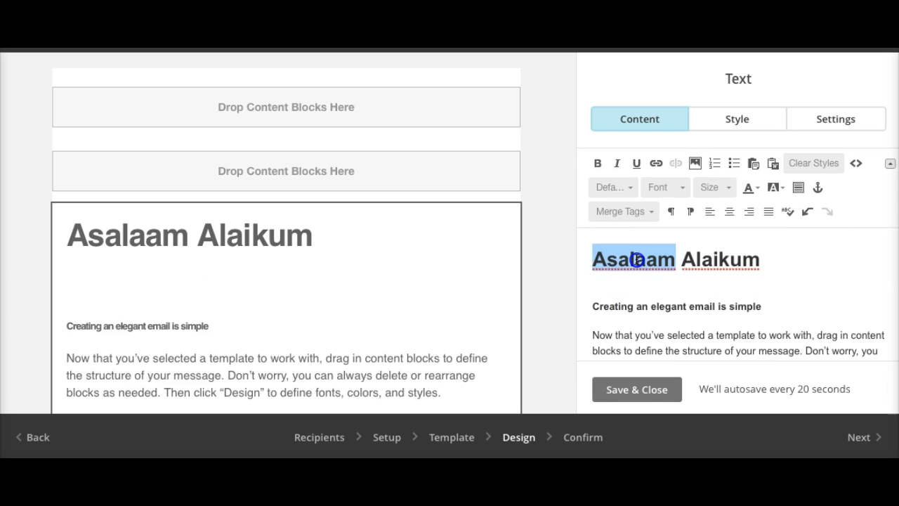
left_click(666, 187)
left_click(658, 224)
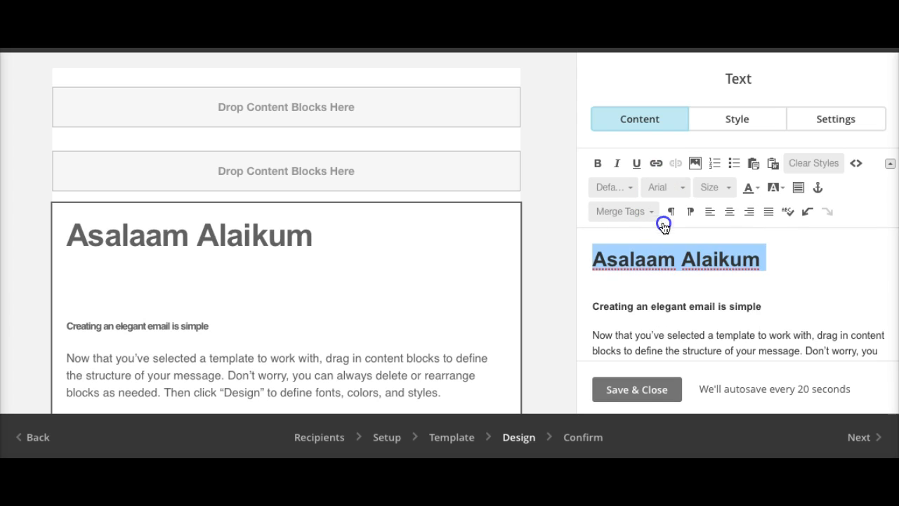
left_click(710, 187)
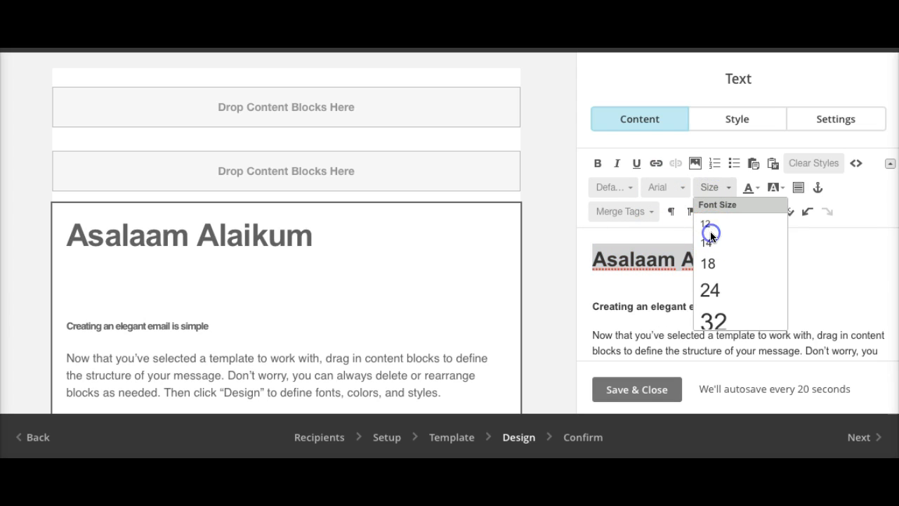
left_click(711, 246)
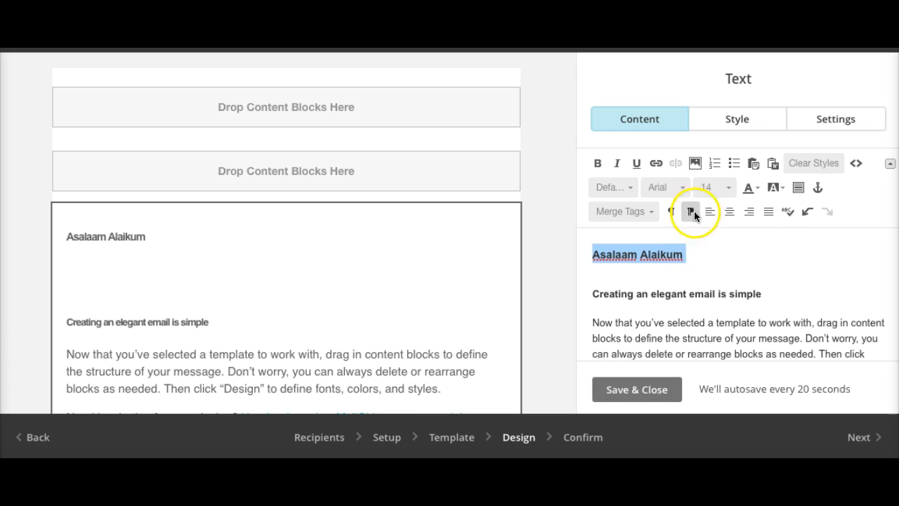
scroll(406, 296, "down", 2)
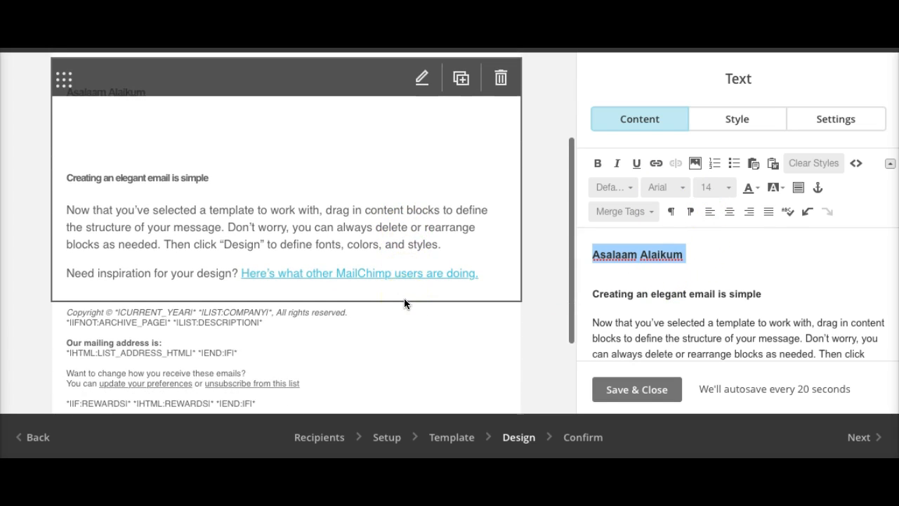
scroll(311, 327, "down", 2)
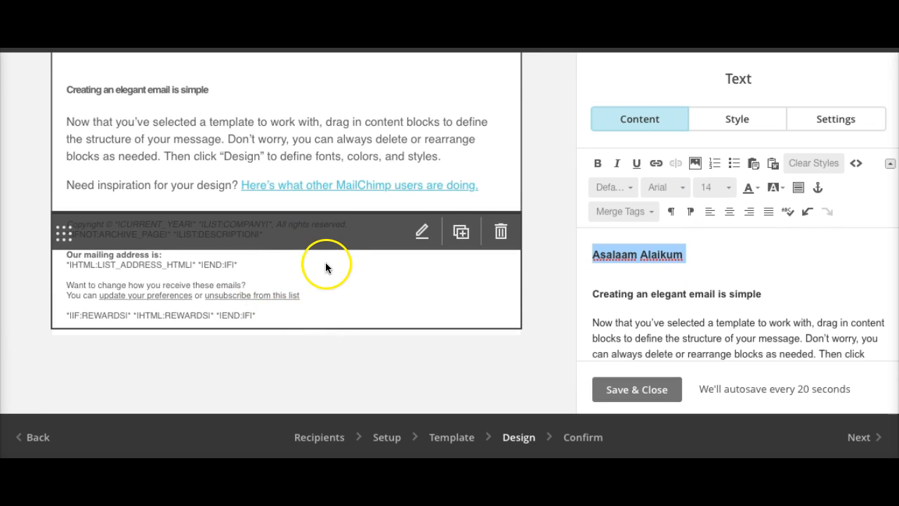
scroll(325, 267, "up", 3)
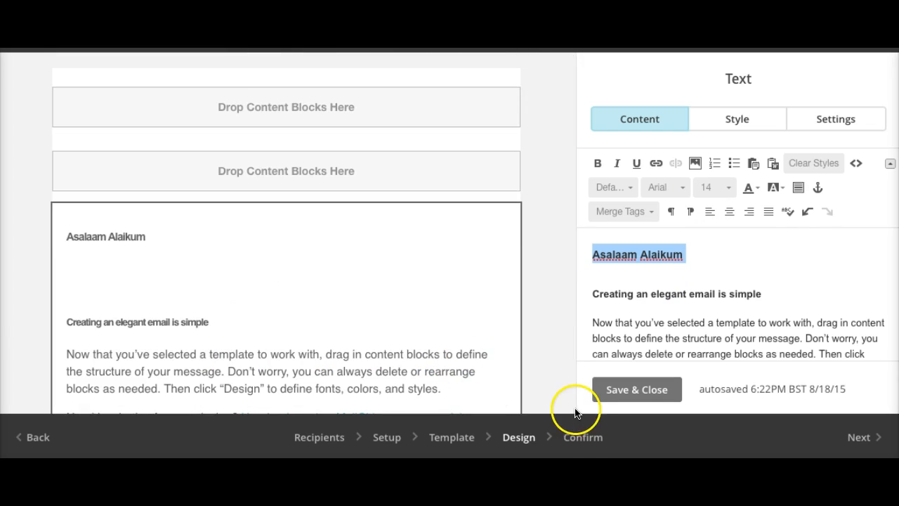
- Open the Confirm review and check the unverified sending domain flagged under Replies
left_click(590, 437)
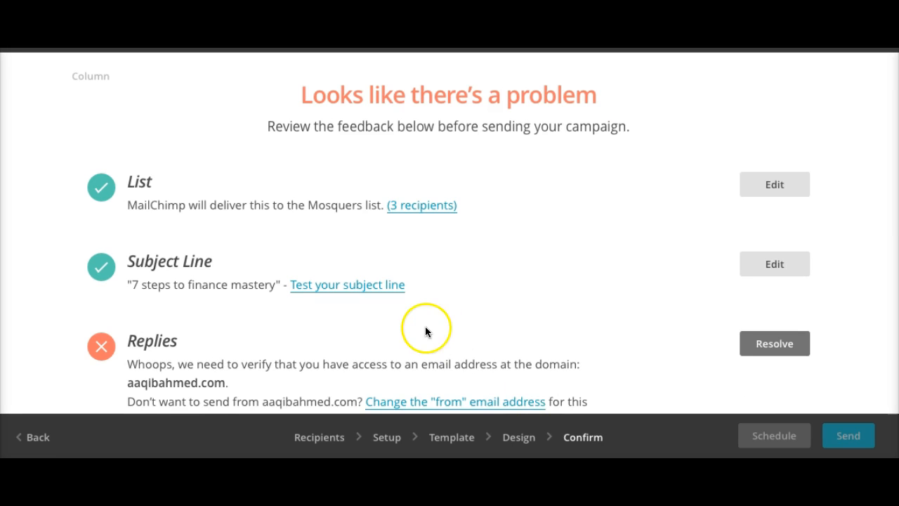
scroll(372, 288, "down", 2)
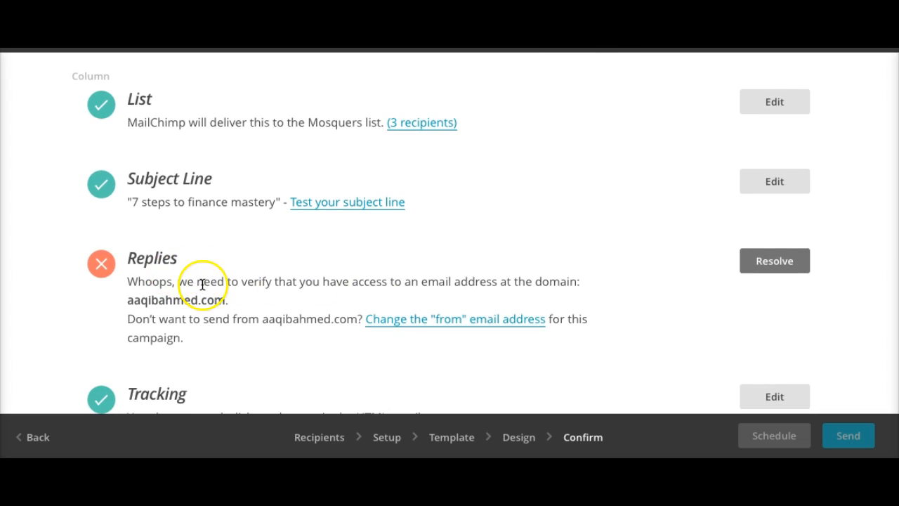
scroll(202, 284, "up", 2)
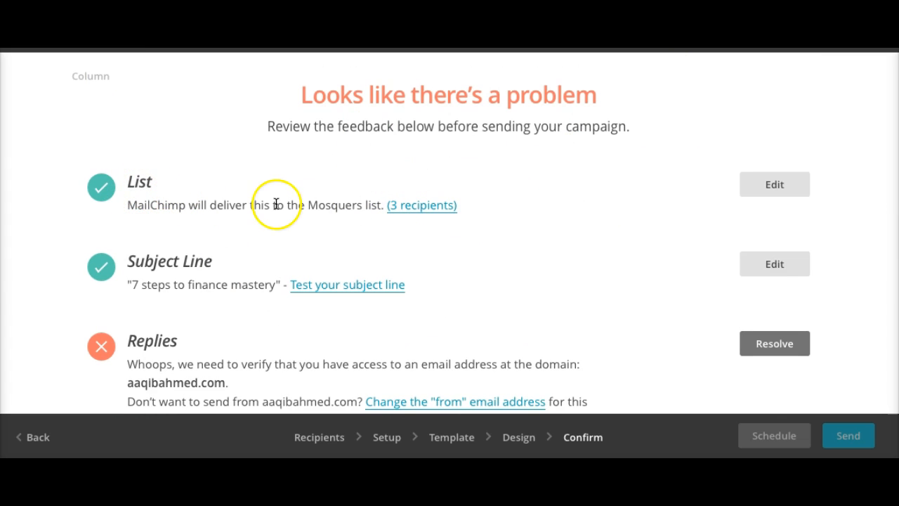
scroll(259, 288, "down", 3)
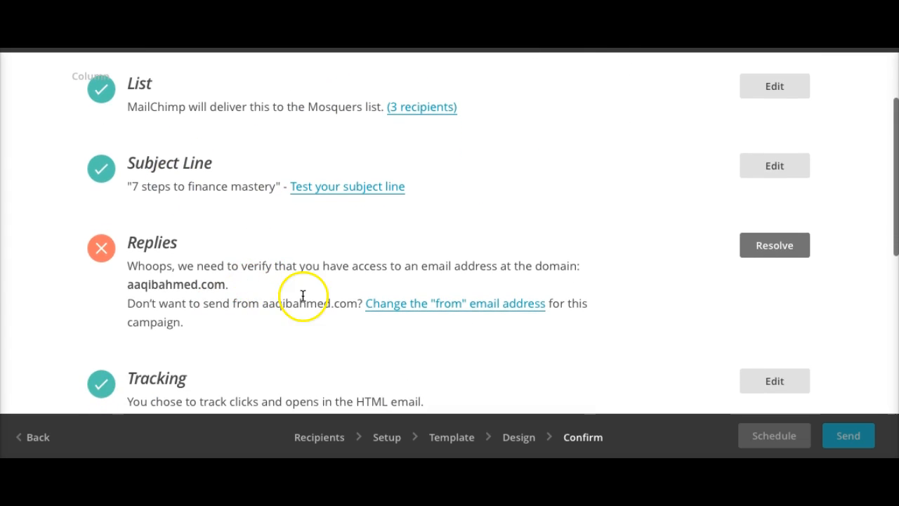
scroll(237, 307, "down", 8)
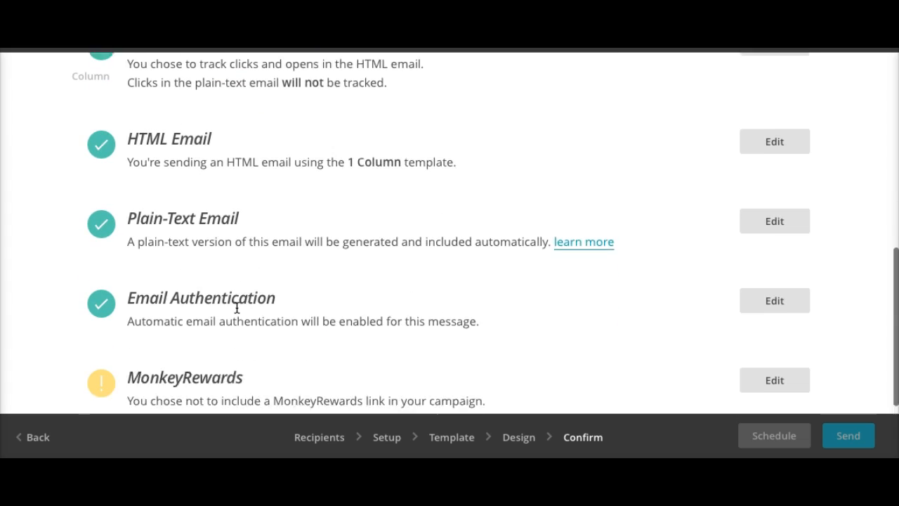
scroll(236, 307, "up", 10)
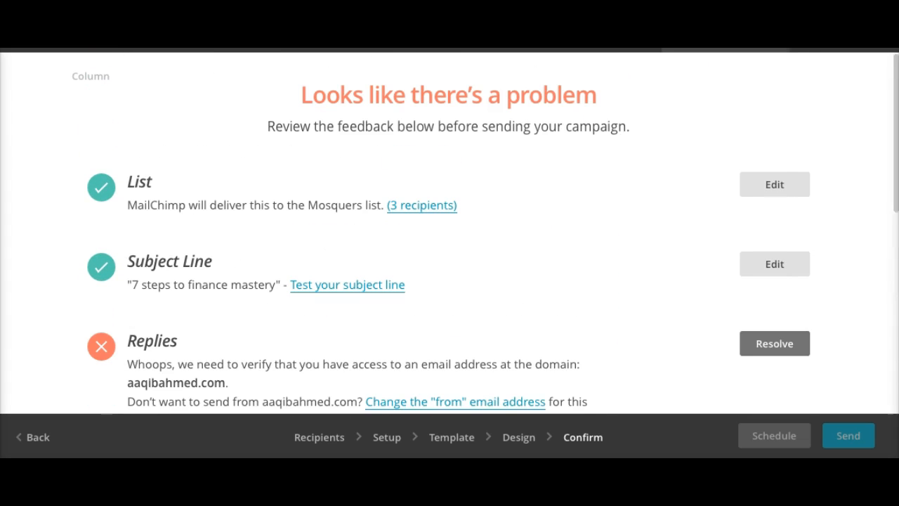
left_click(722, 49)
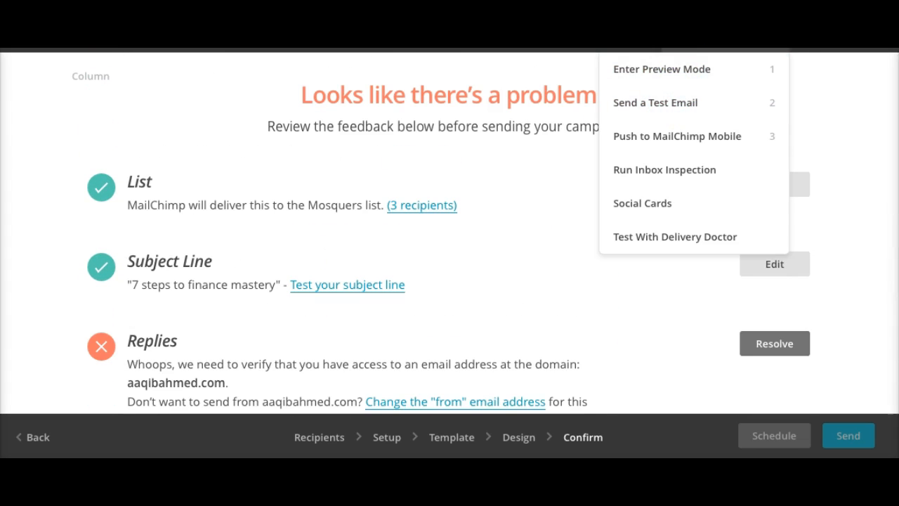
left_click(671, 102)
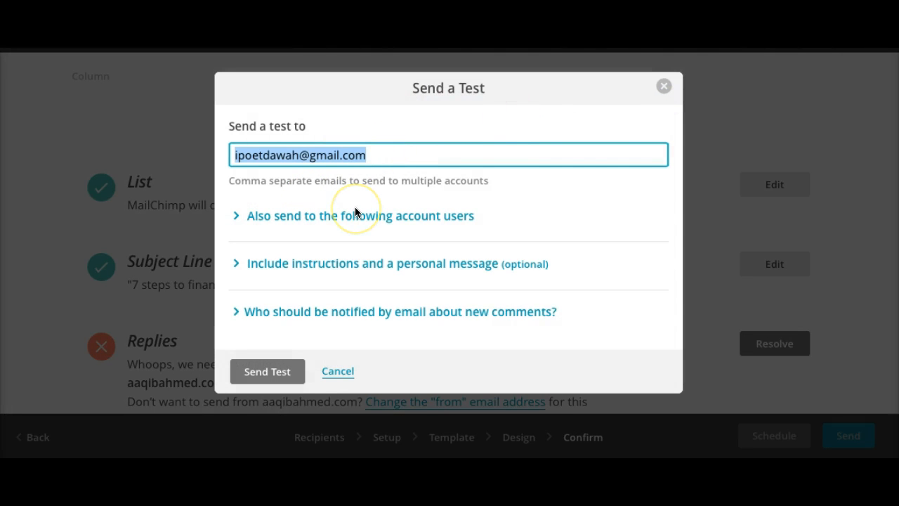
left_click(338, 371)
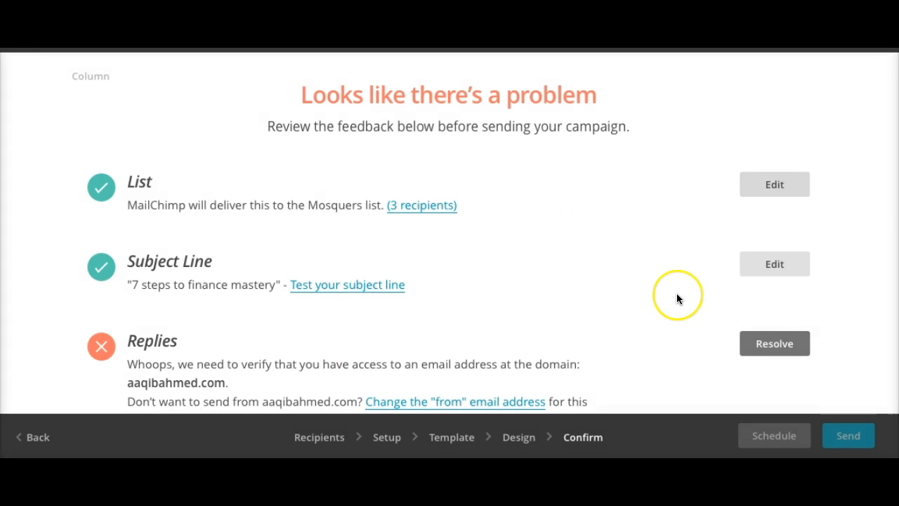
scroll(676, 298, "down", 1)
- Scroll the Lists page to view the Mosquers list with its 3 subscribers
scroll(676, 298, "up", 1)
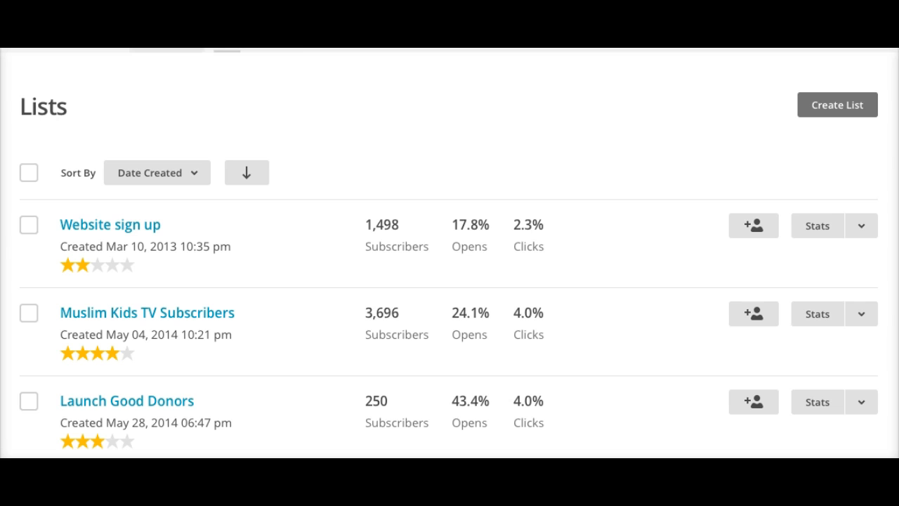
scroll(501, 108, "down", 1)
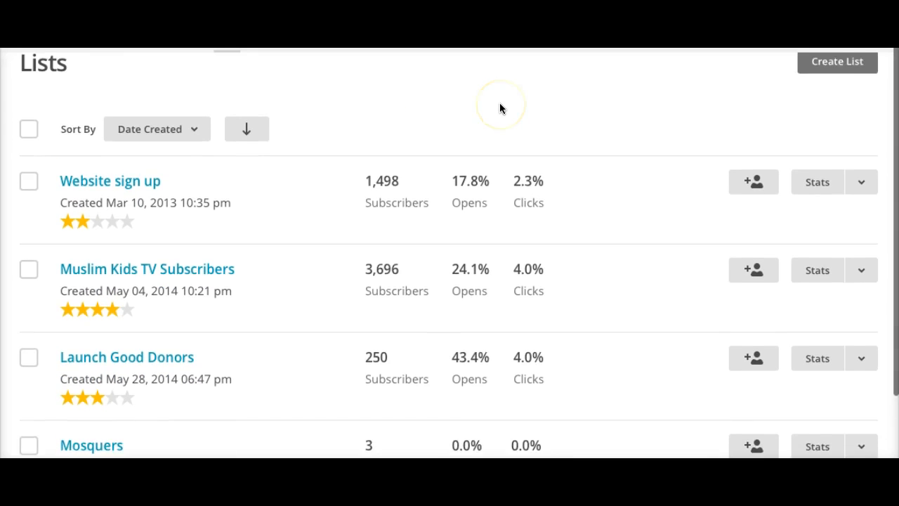
scroll(500, 108, "up", 1)
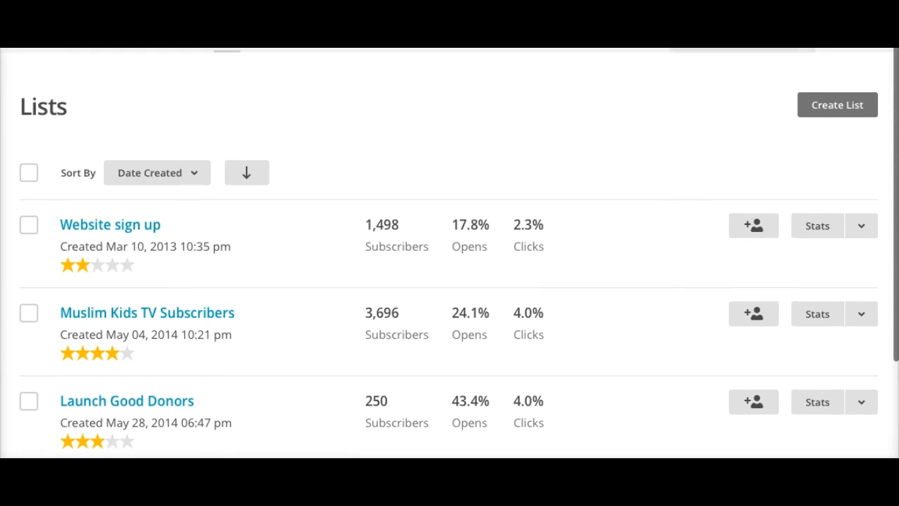